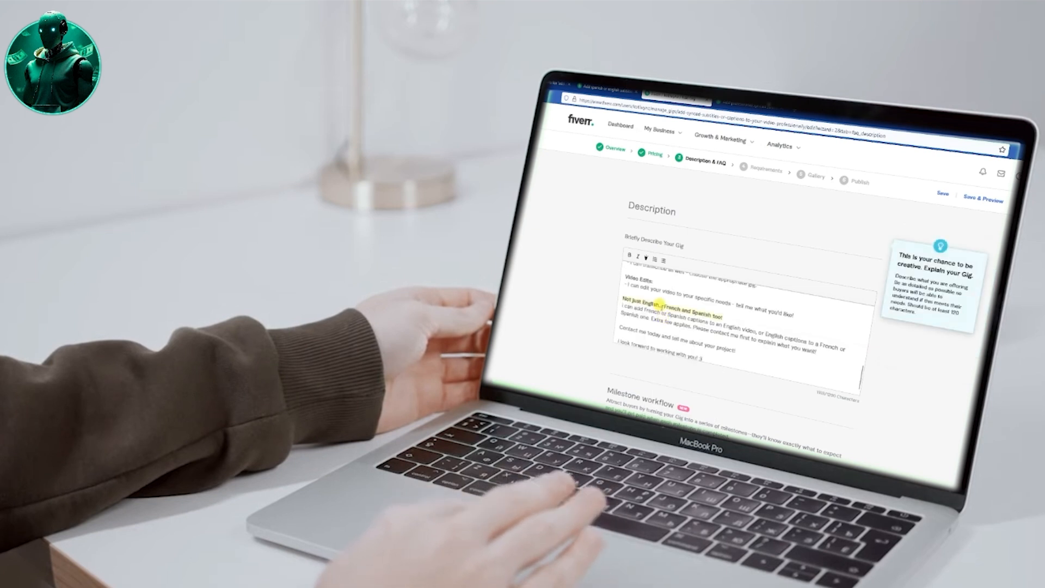
left_click_drag(674, 269, 678, 262)
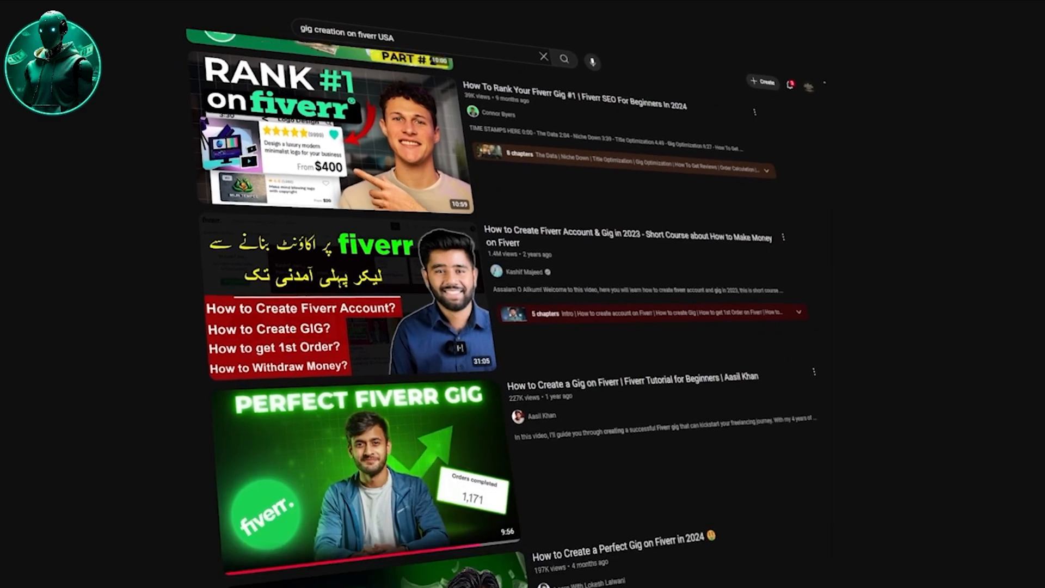
scroll(489, 326, "down", 20)
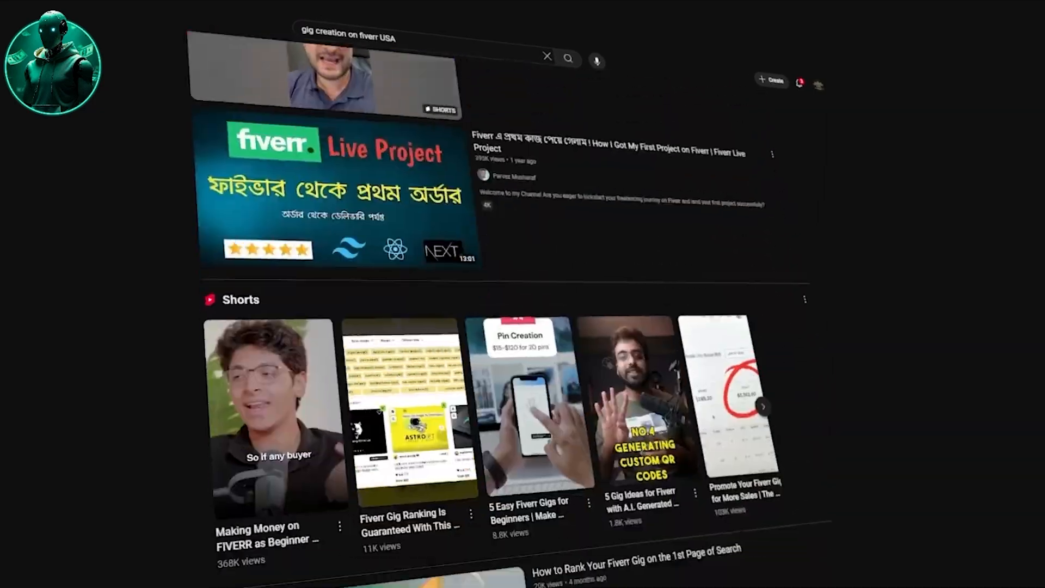
scroll(490, 327, "down", 15)
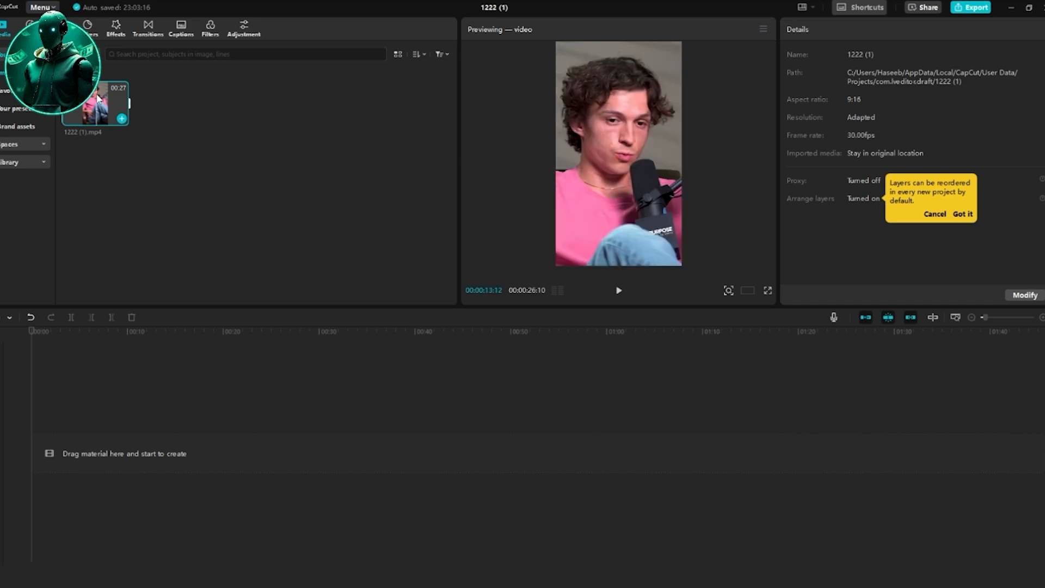
Place the video clip 1222 (1).mp4 at the start of the empty CapCut timeline
left_click_drag(97, 100, 53, 418)
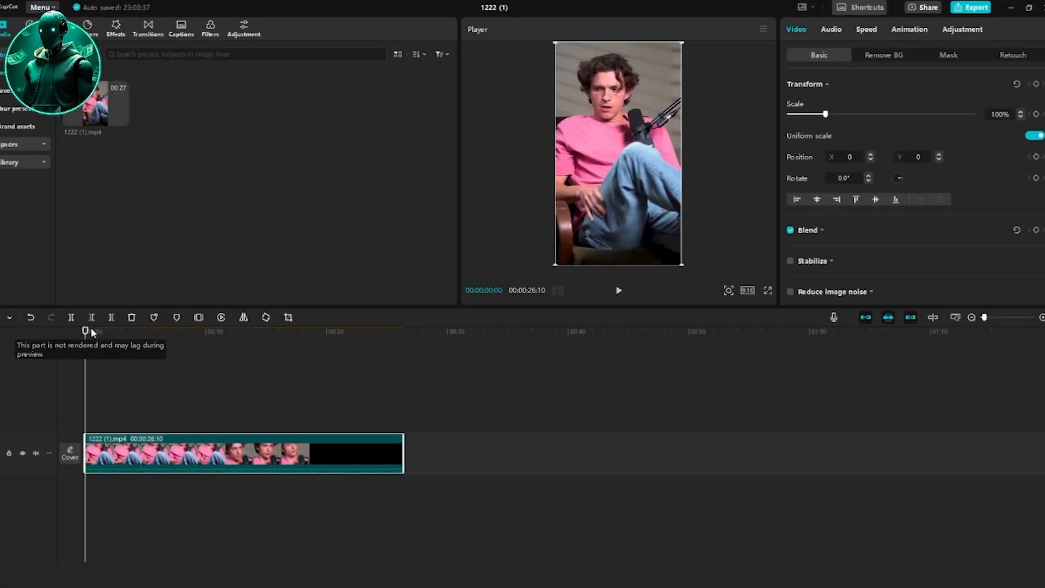
left_click(103, 331)
left_click_drag(121, 345, 22, 387)
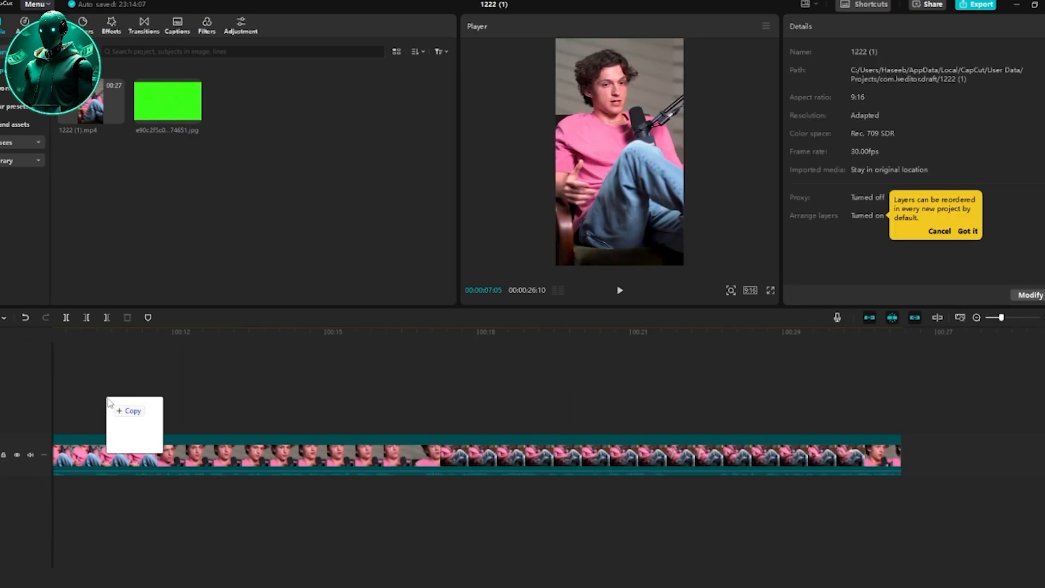
Cover the clip with the green image on the track above it and export the result as a 1080P mp4
left_click_drag(133, 421, 362, 413)
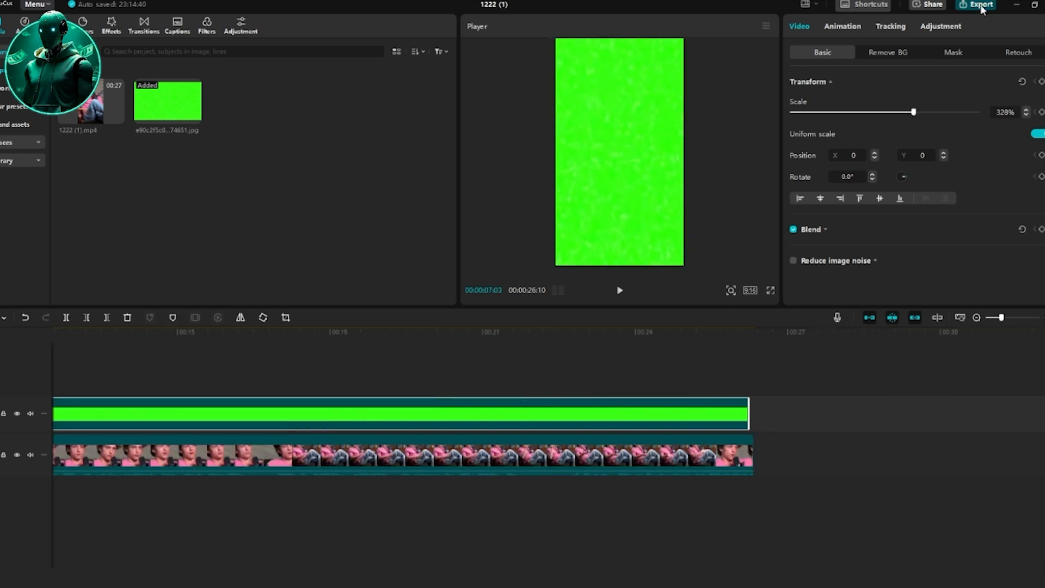
left_click(981, 6)
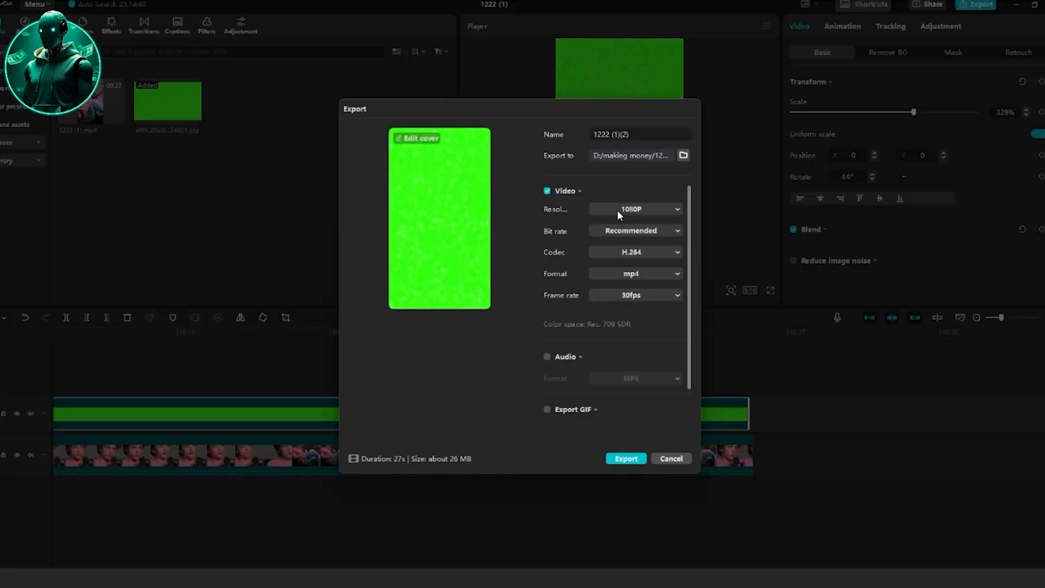
left_click(625, 460)
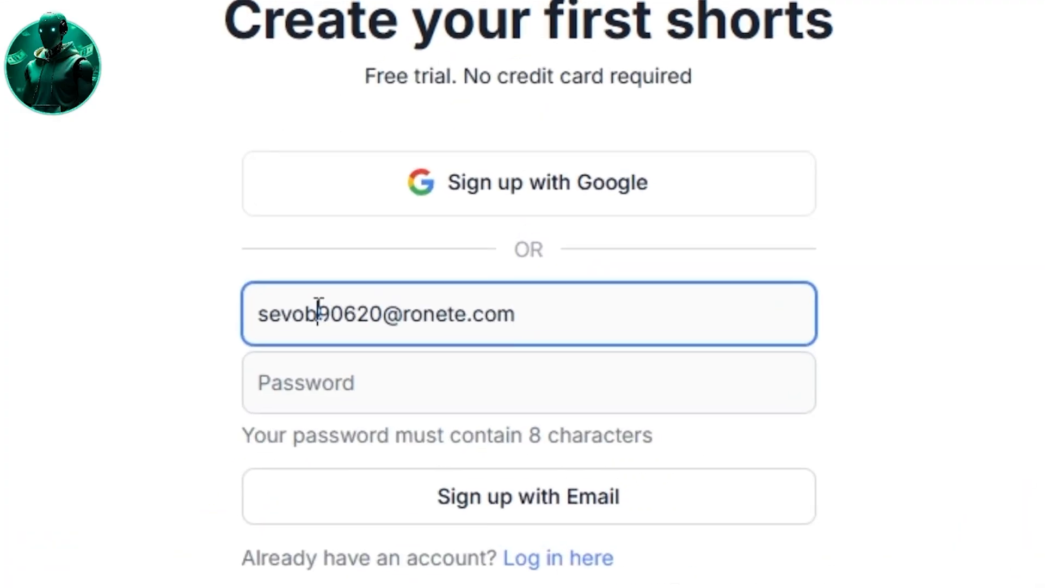
Switch to Submagic and copy the e-mail address entered in the sign-up form
left_click_drag(319, 305, 496, 267)
right_click(338, 321)
left_click(381, 585)
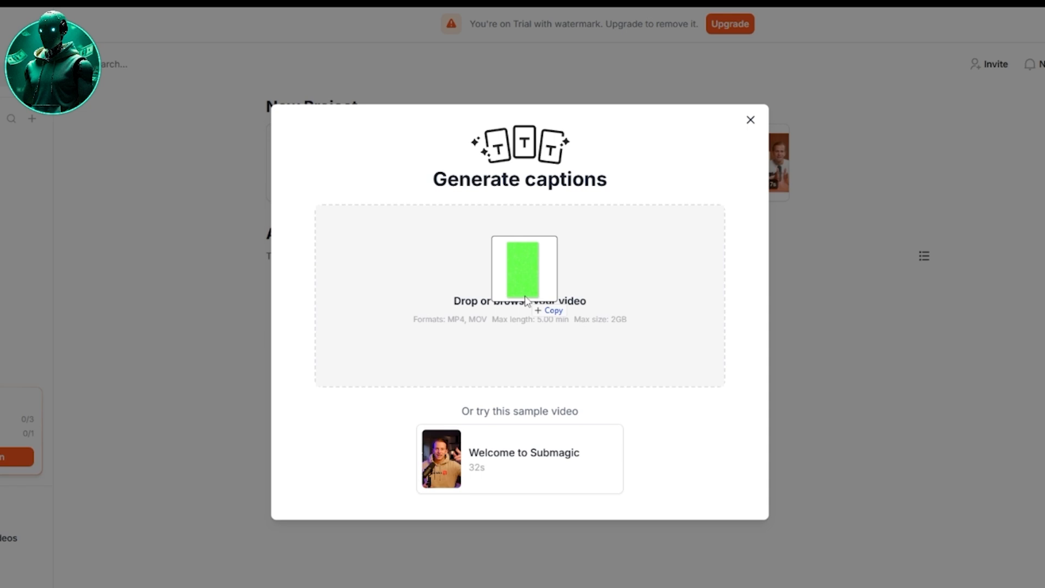
Add the exported green-screen video to Generate captions and upload it with English as the language
left_click_drag(526, 297, 524, 295)
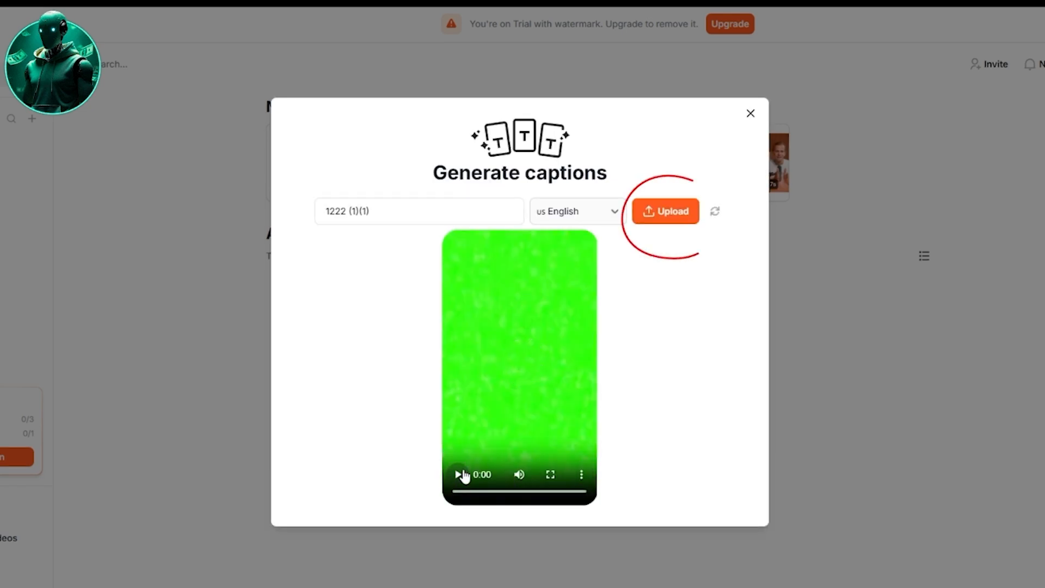
left_click(653, 219)
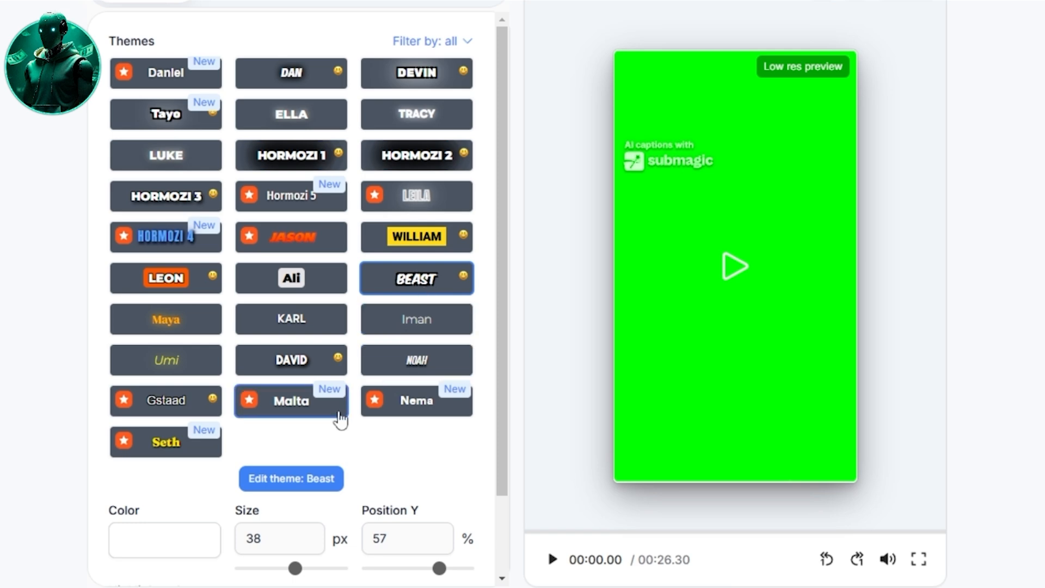
Open the Beast caption theme for editing and inspect the palette of its second highlight color
left_click(316, 487)
scroll(310, 489, "down", 3)
left_click(310, 514)
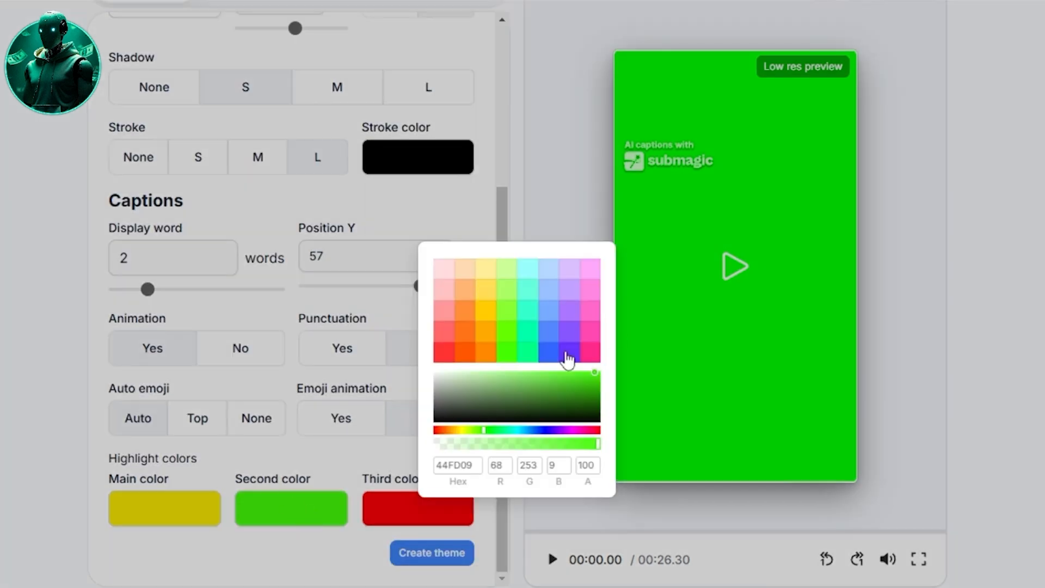
left_click(198, 12)
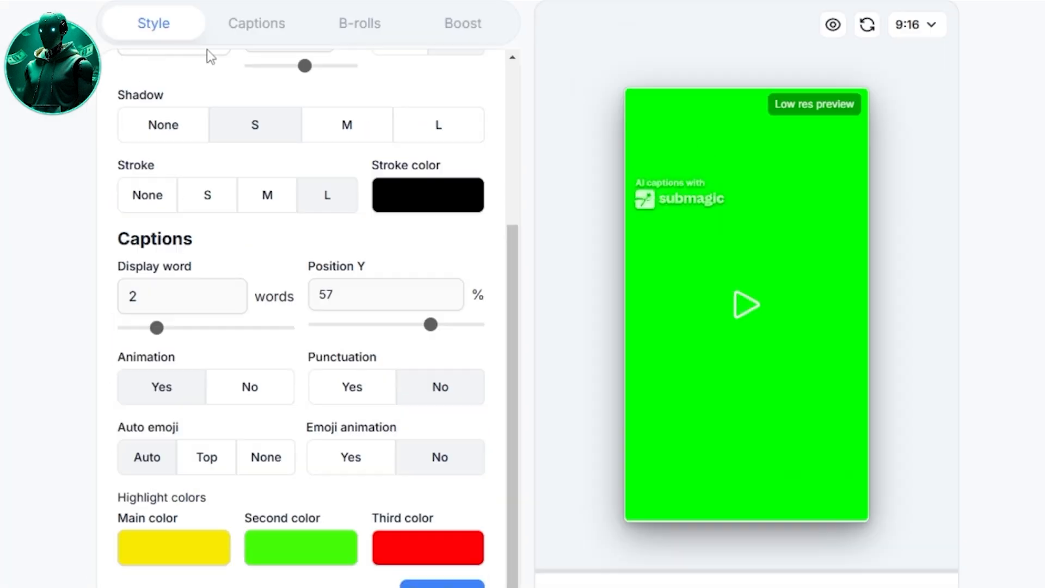
left_click(270, 35)
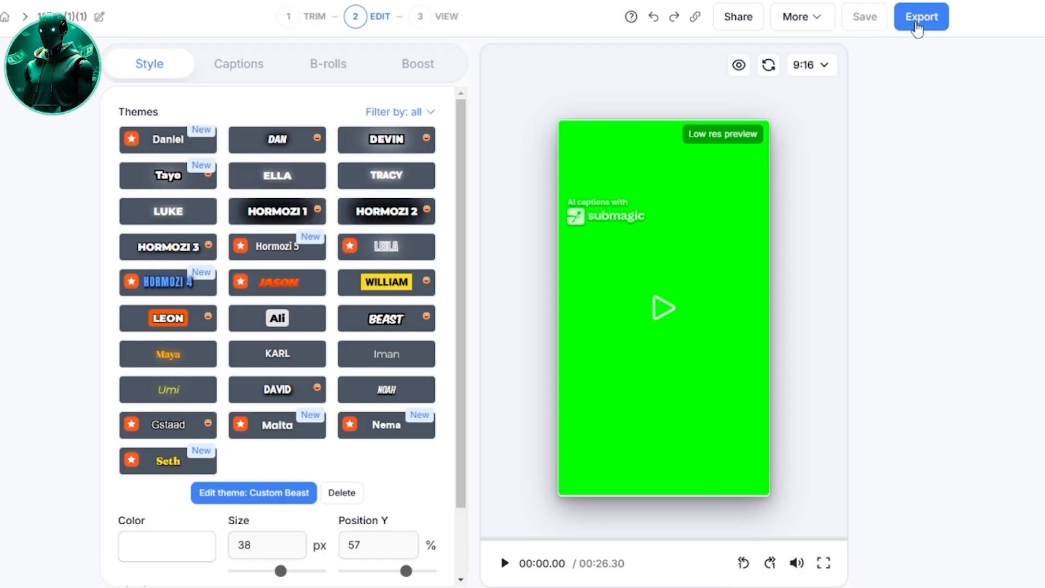
Export the captioned green-screen video and download it from its player page
left_click(918, 28)
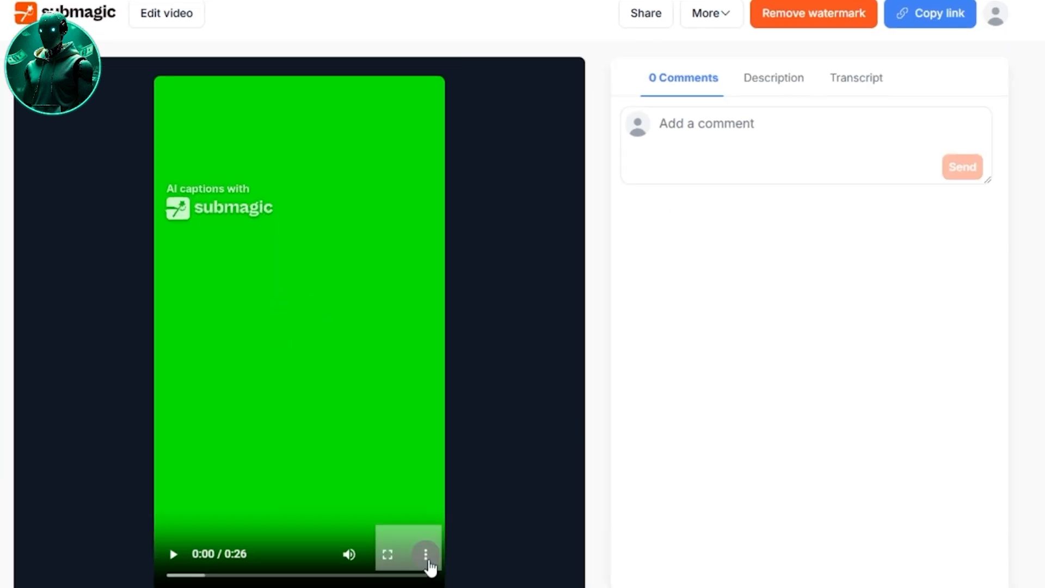
left_click(426, 558)
left_click(346, 480)
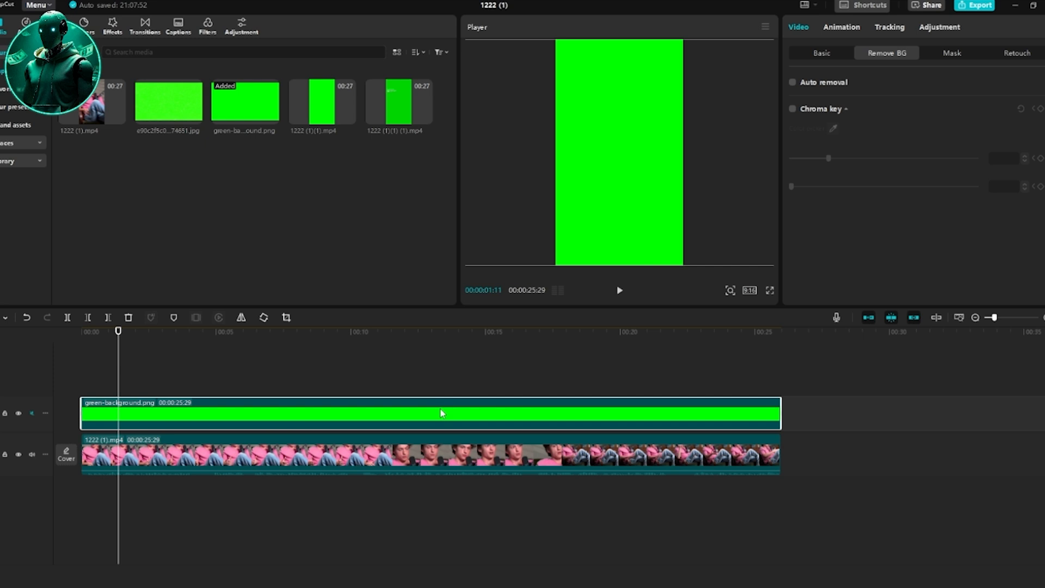
In CapCut, replace the green background layer above the original clip with the downloaded captioned video, 1222 (1)(1) (1).mp4
left_click_drag(442, 413, 96, 430)
left_click_drag(170, 418, 143, 418)
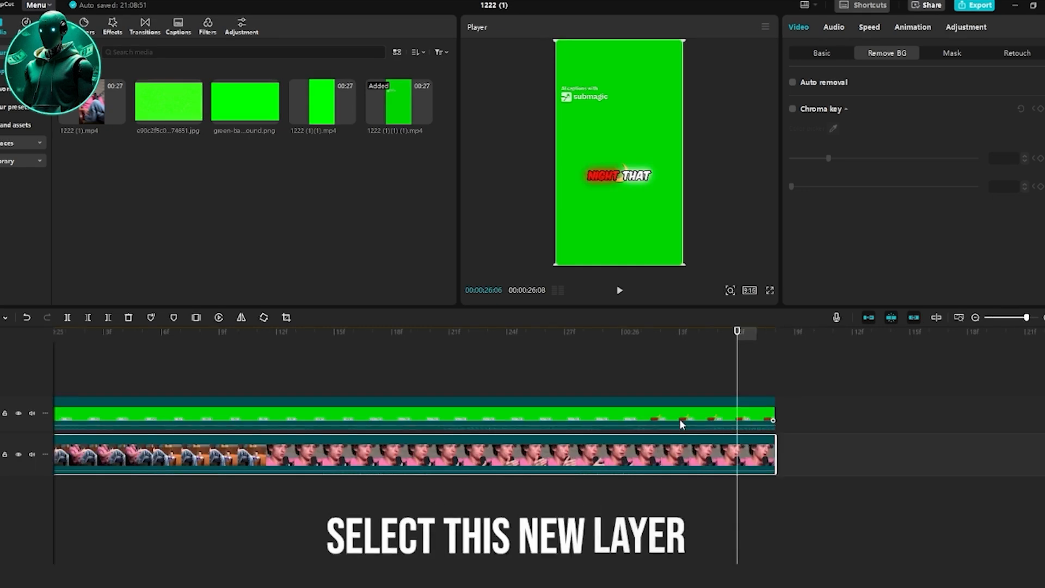
Key out the green background of the captioned layer with Chroma key, sampling its green and using an intensity of 58
left_click(681, 419)
left_click(886, 54)
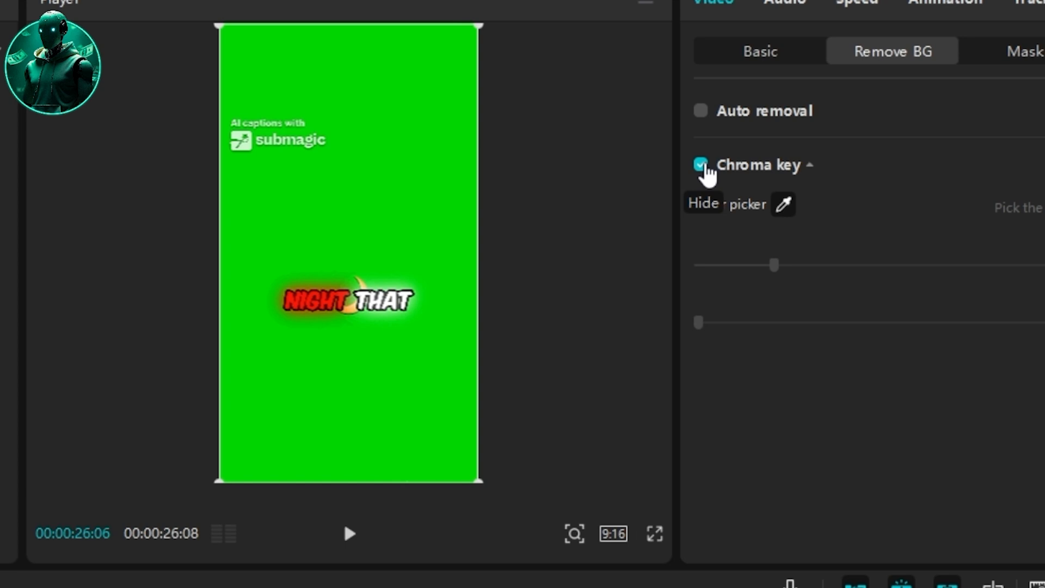
left_click(784, 206)
left_click(404, 224)
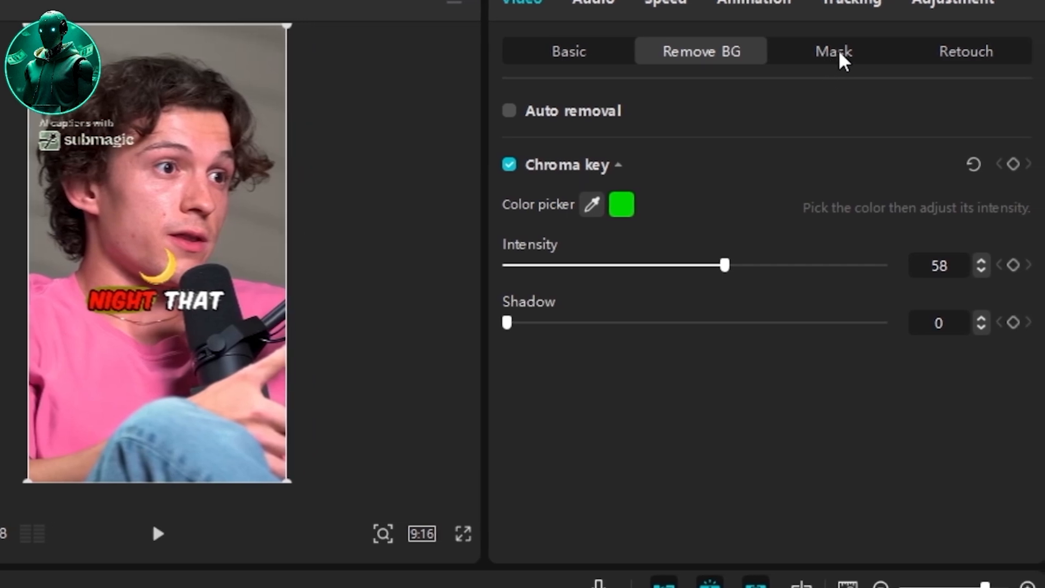
Apply a Horizontal mask to the captioned layer and shift its edge so the Submagic watermark is hidden
left_click(835, 54)
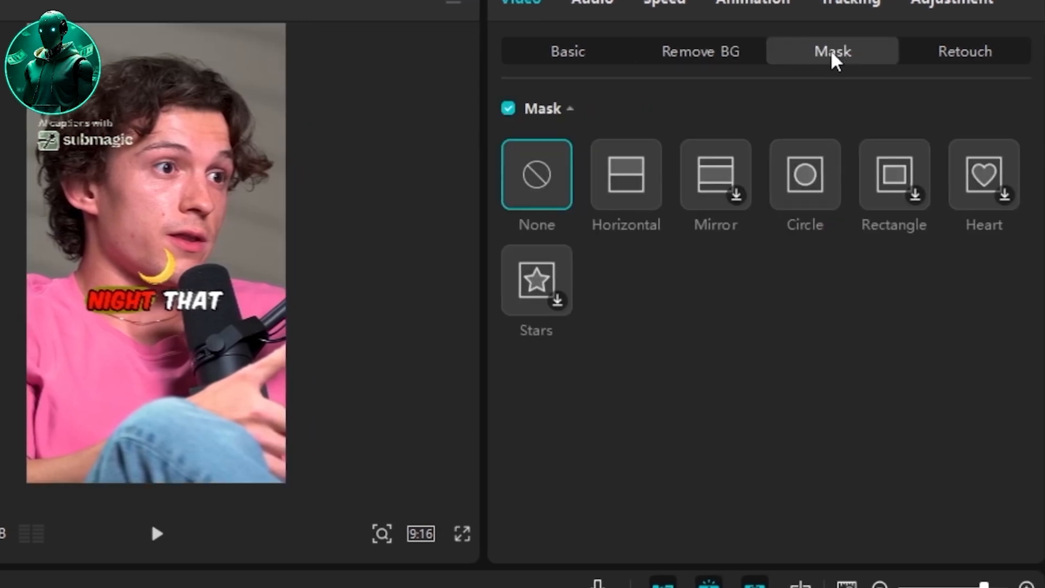
left_click(630, 193)
left_click_drag(156, 282, 141, 8)
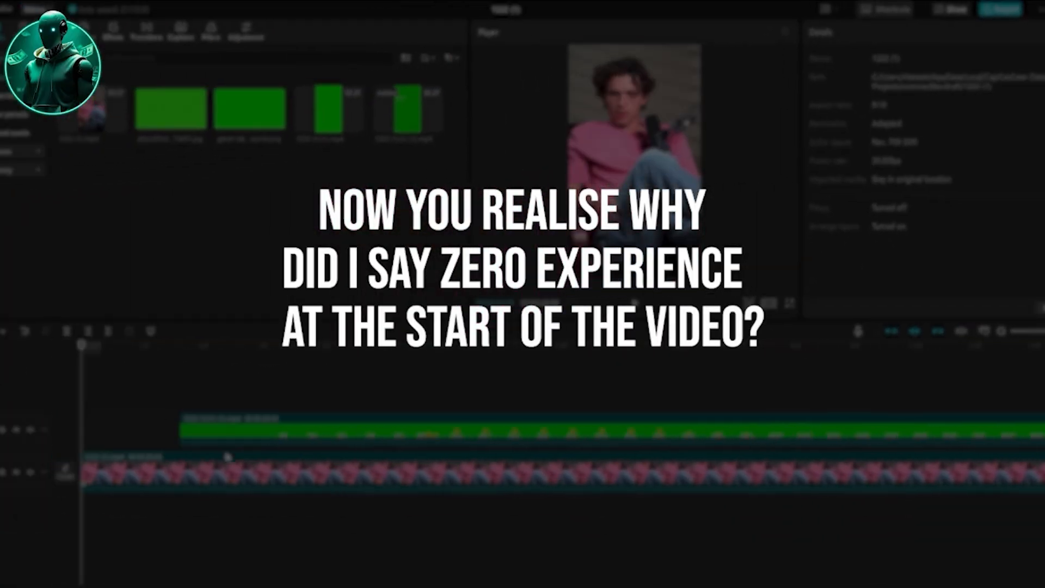
Move the captioned layer to the start of the timeline so it lines up with the original clip
left_click_drag(261, 435, 152, 438)
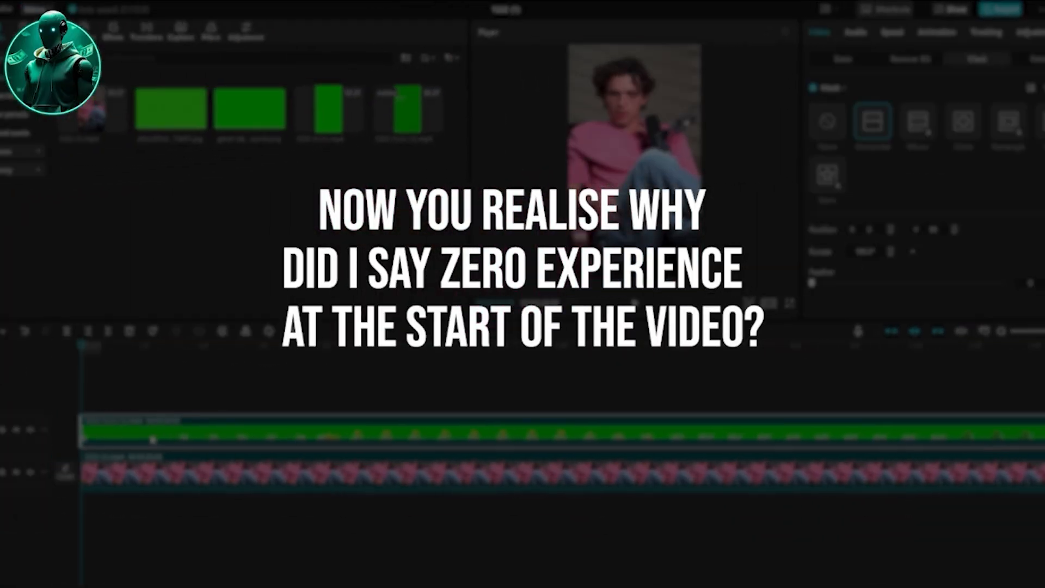
left_click(200, 385)
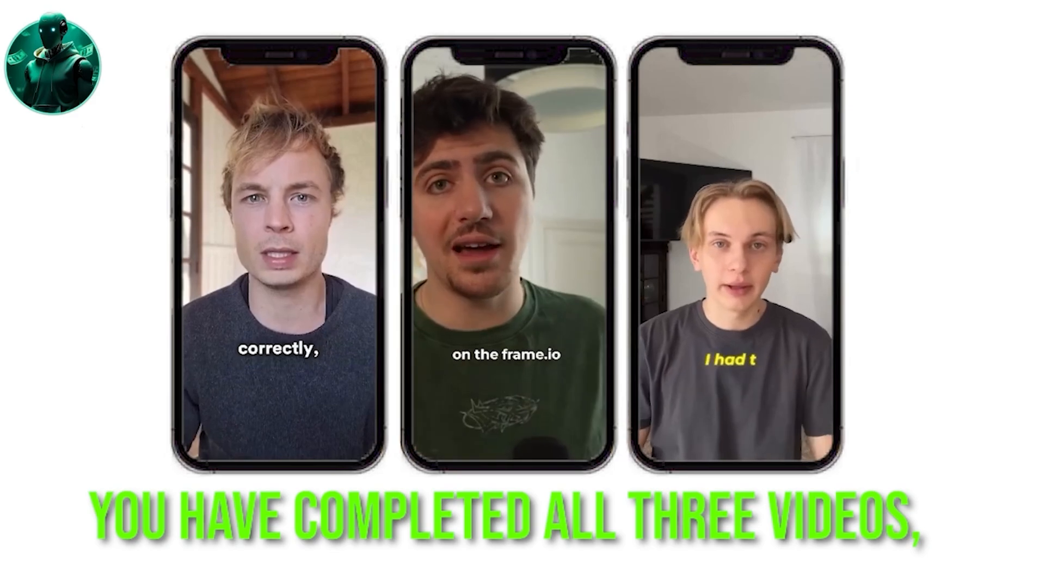
Copy the temporary e-mail address from Temp Mail and paste it into the email field of Submagic's sign-up form
left_click(227, 15)
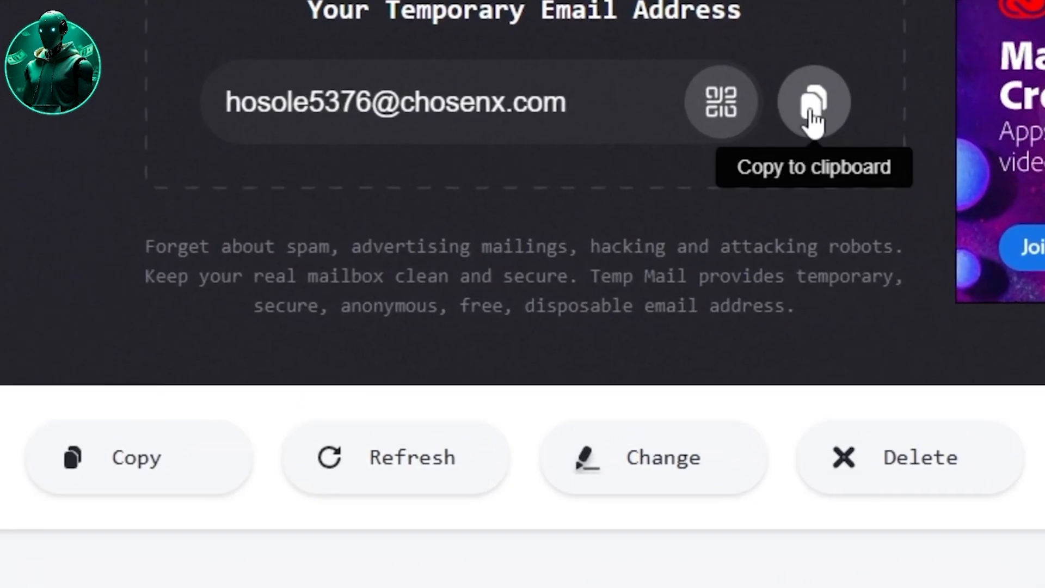
left_click(686, 73)
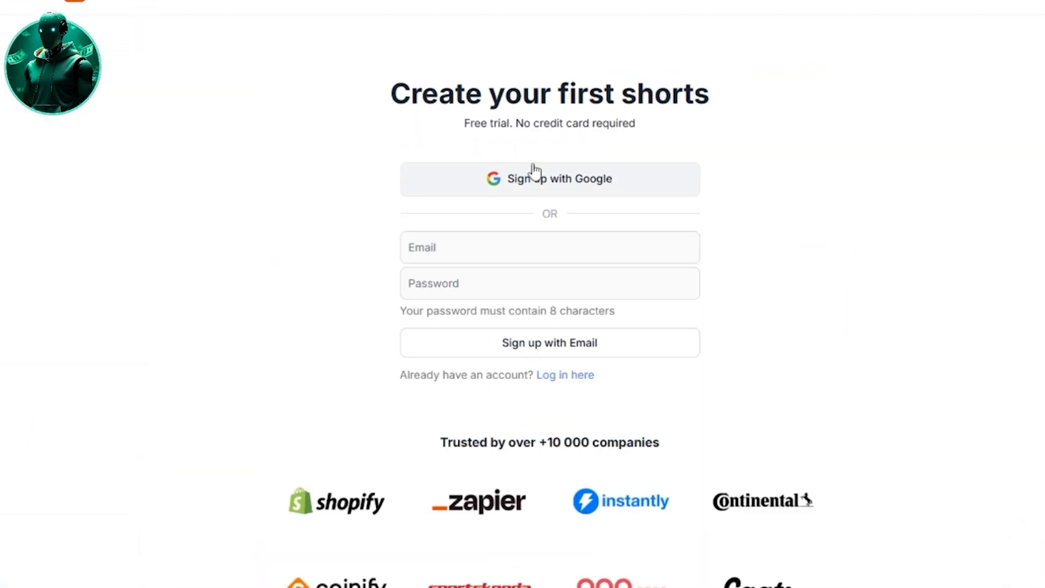
left_click(472, 251)
right_click(471, 247)
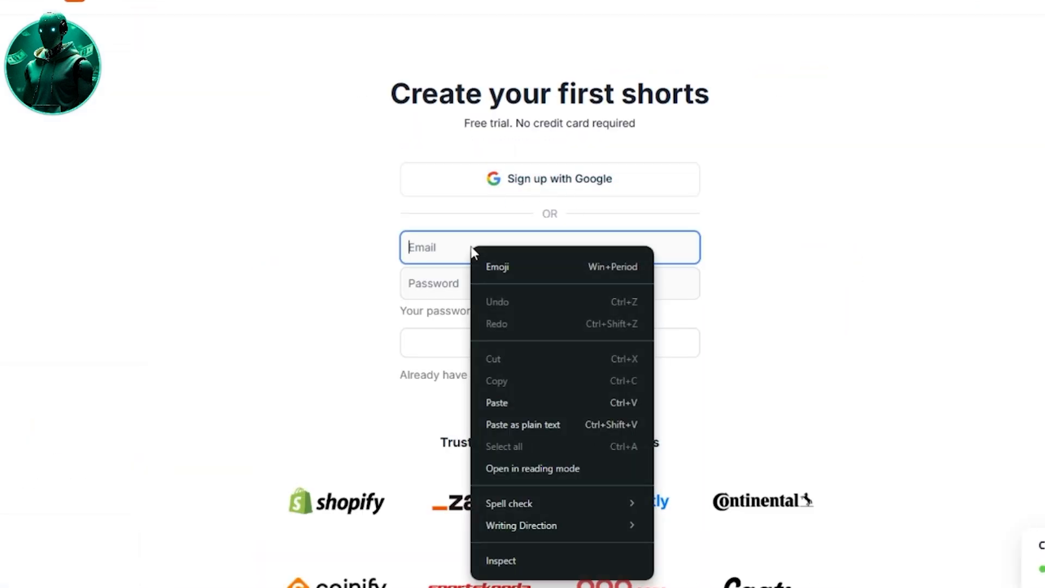
left_click(495, 401)
Copy the entered e-mail address into the account password field and sign up with email
left_click_drag(444, 246, 550, 248)
right_click(524, 250)
left_click(543, 326)
right_click(531, 284)
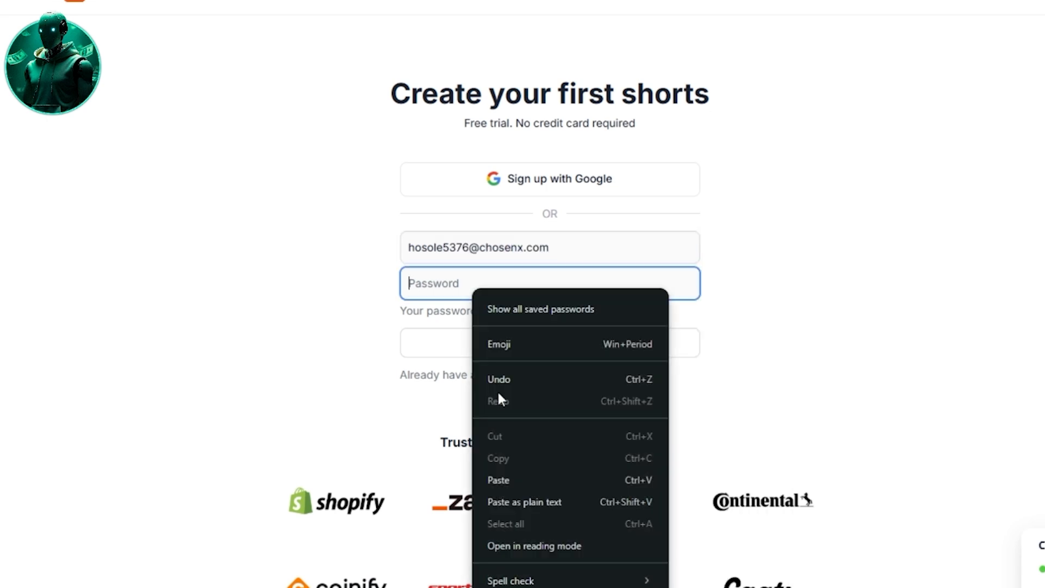
left_click(547, 475)
left_click(549, 343)
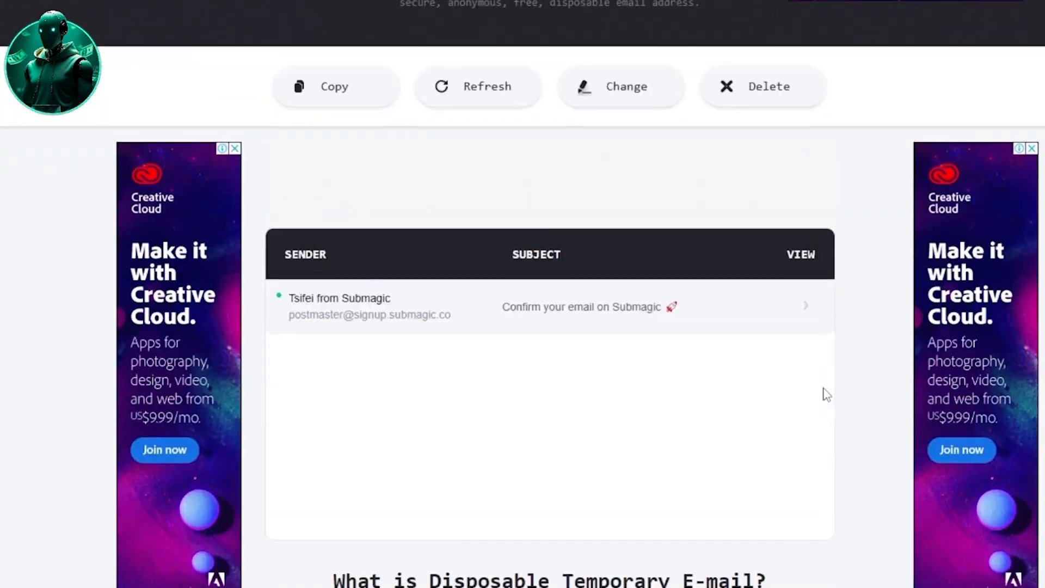
Open Submagic's confirmation message in the temporary inbox and follow its link to confirm the e-mail address
scroll(822, 391, "down", 3)
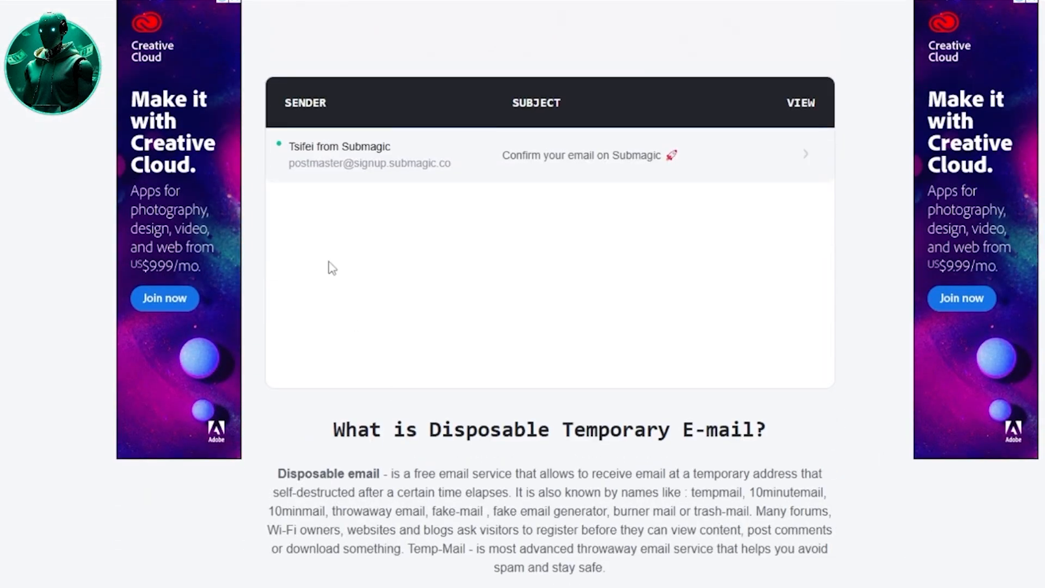
left_click(342, 166)
scroll(766, 434, "down", 5)
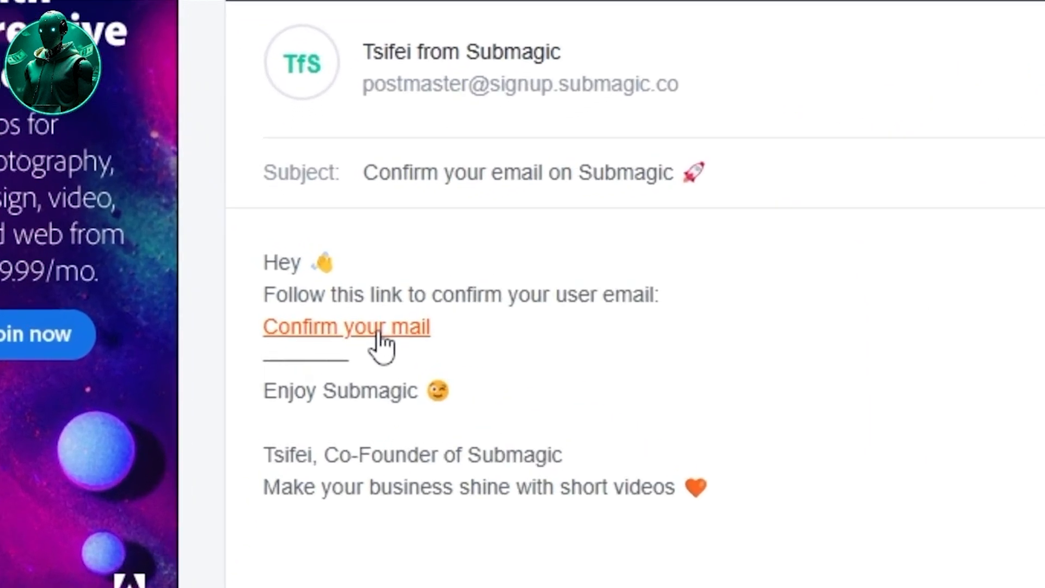
left_click(404, 355)
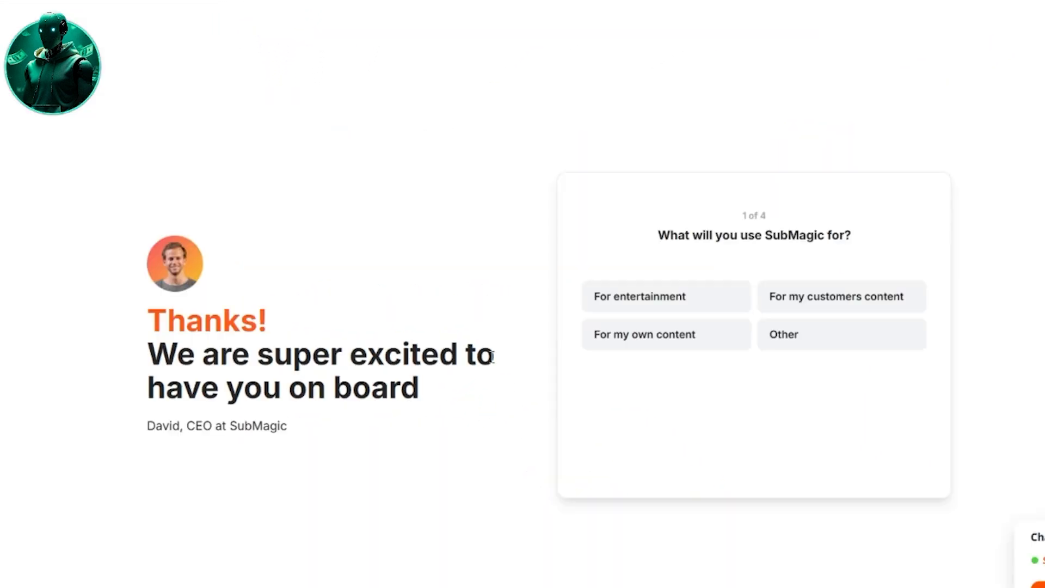